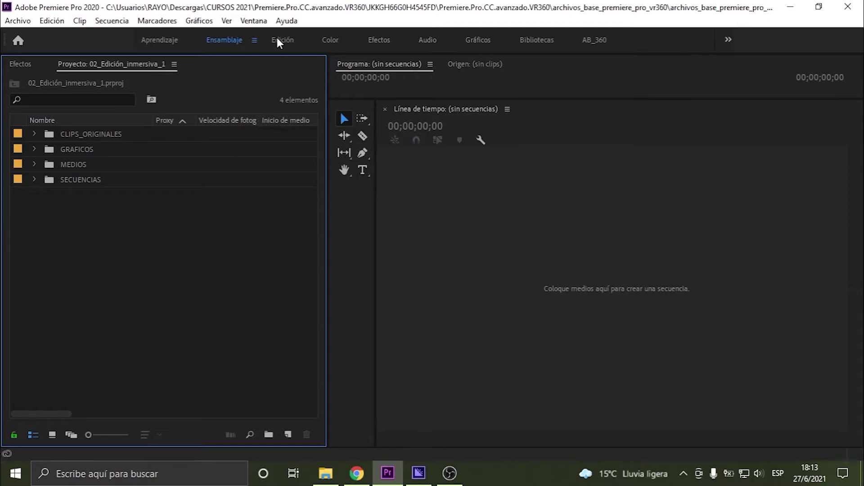
Step: Open the Media Browser from the Window menu and float it right of the project bins
left_click(258, 24)
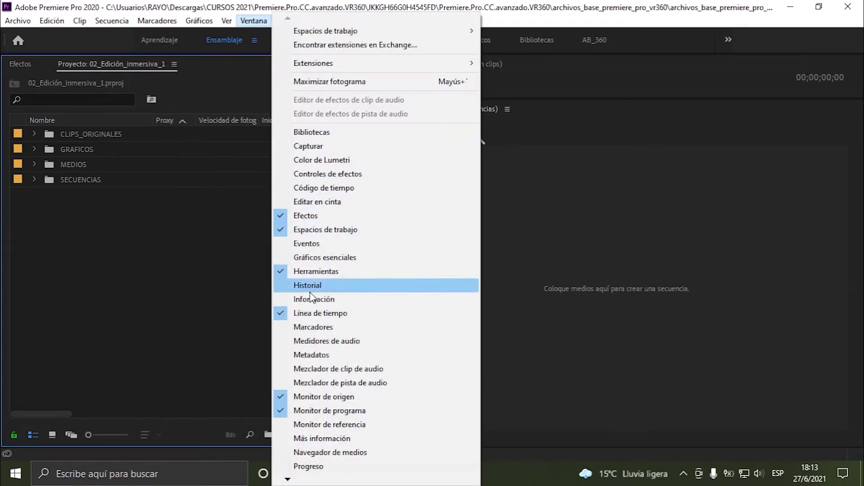
left_click(315, 452)
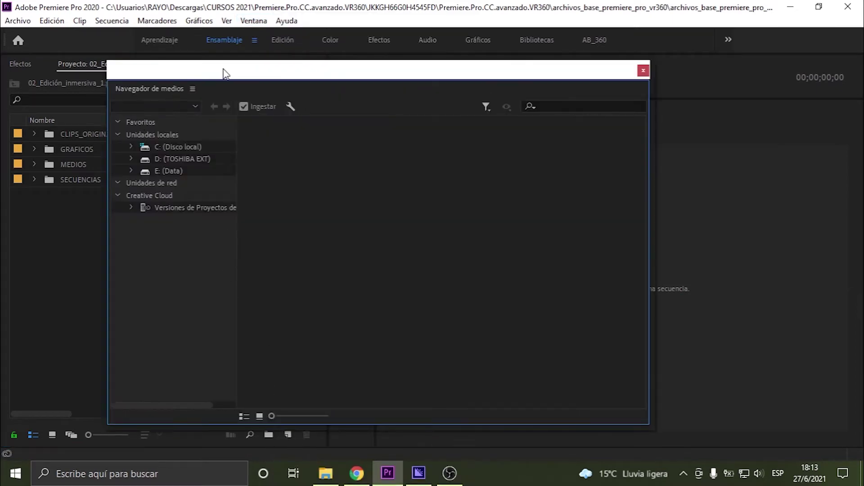
left_click_drag(252, 73, 363, 80)
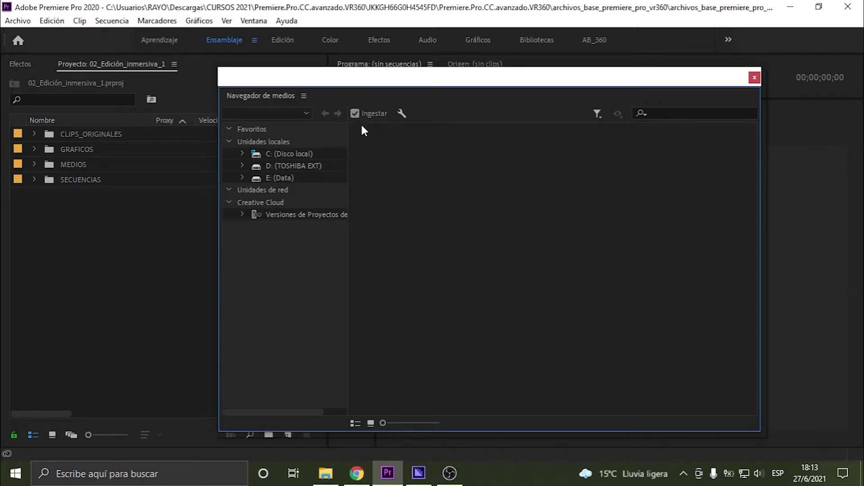
Step: Set ingest to Create Proxies using VR 2048x1024 Monoscopic DNxHR Stereo Audio, stored with the project
left_click(401, 114)
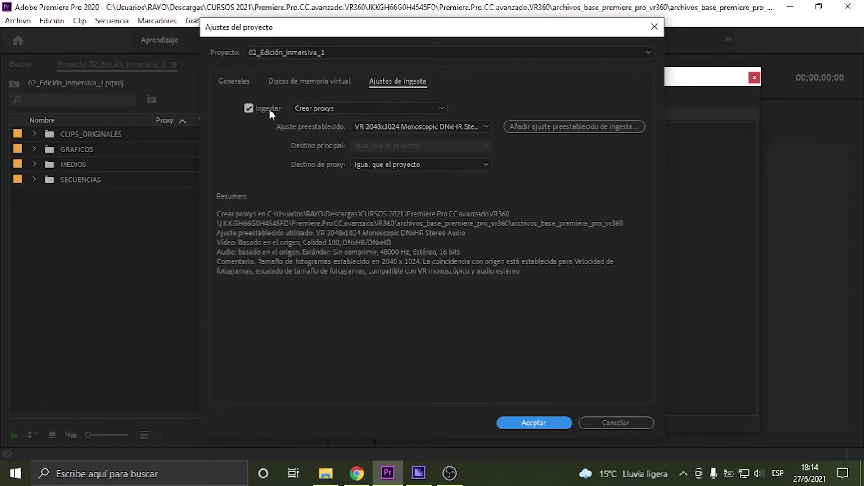
left_click(339, 109)
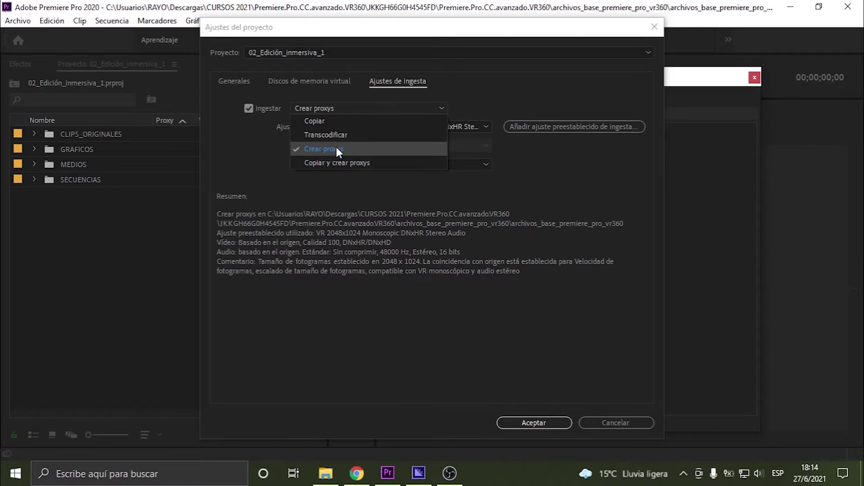
left_click(338, 150)
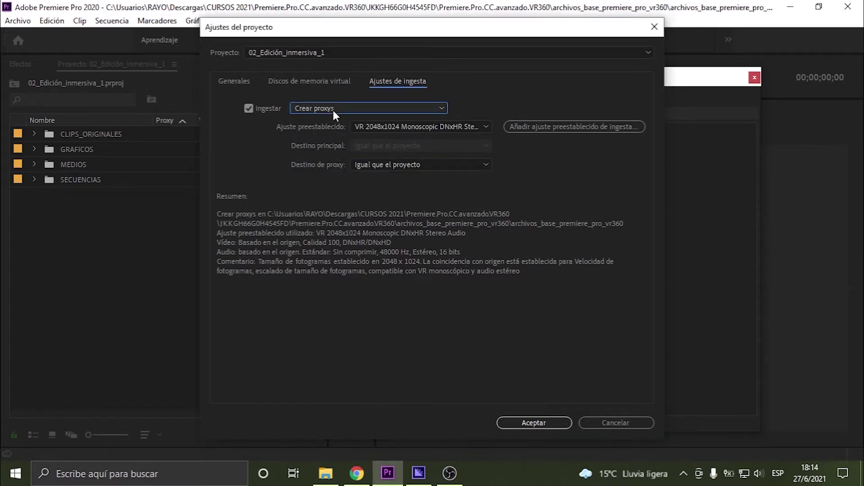
left_click(369, 123)
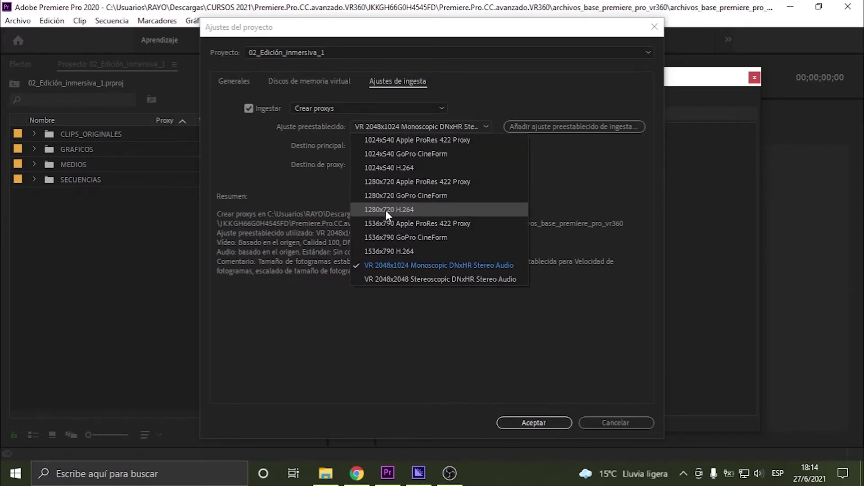
key("Escape")
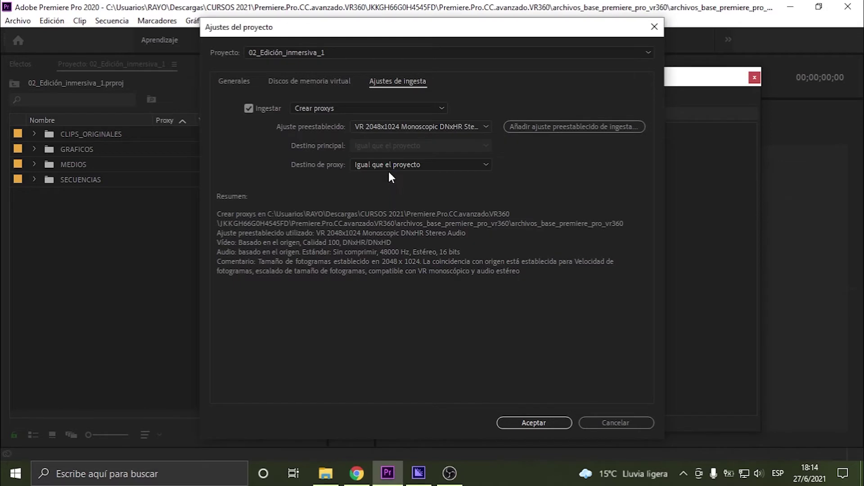
left_click(390, 126)
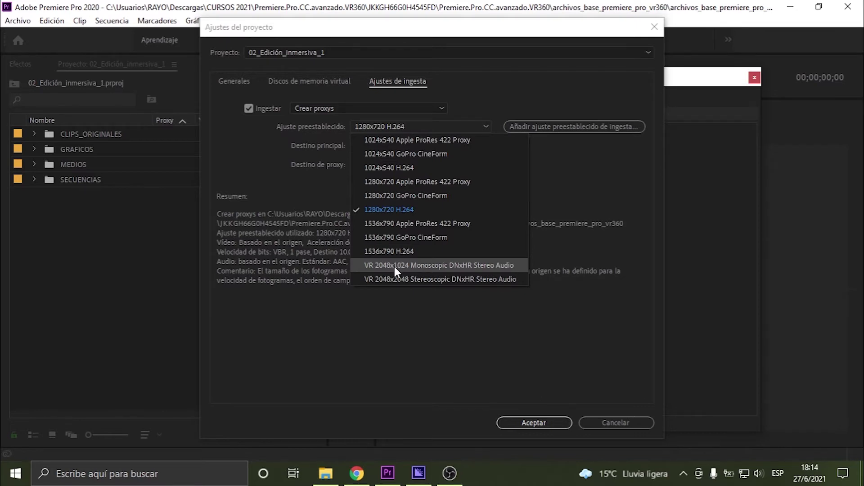
left_click(395, 266)
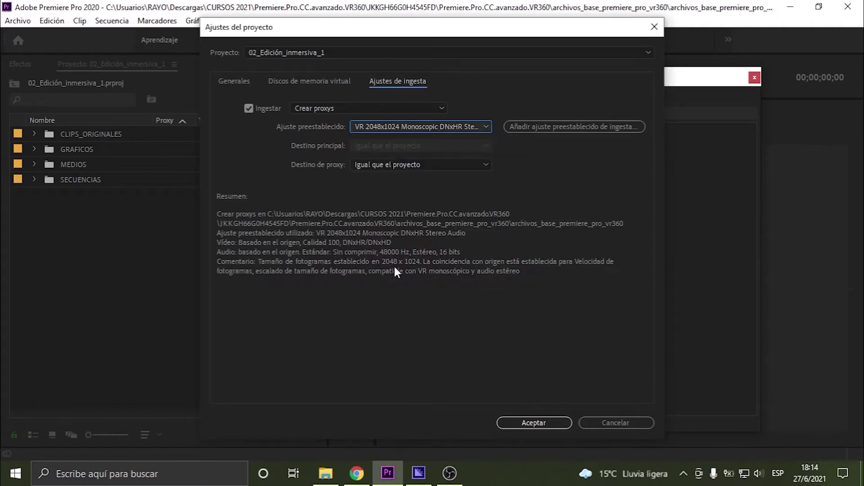
left_click(388, 127)
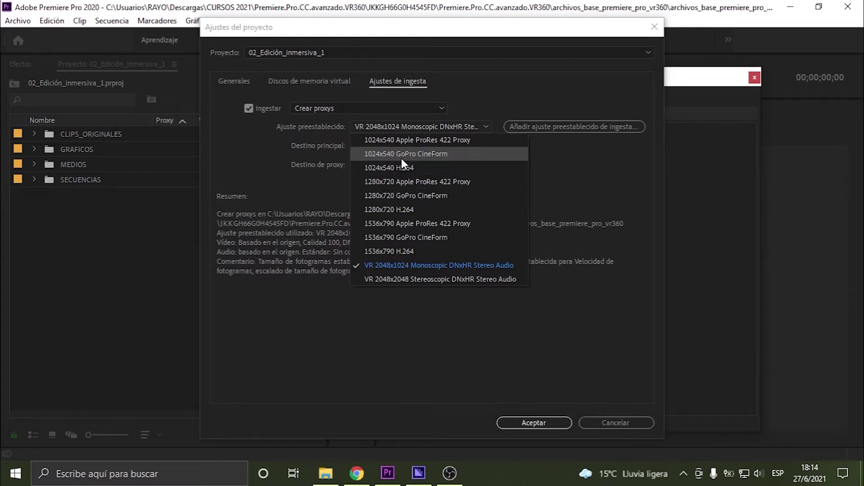
left_click(382, 126)
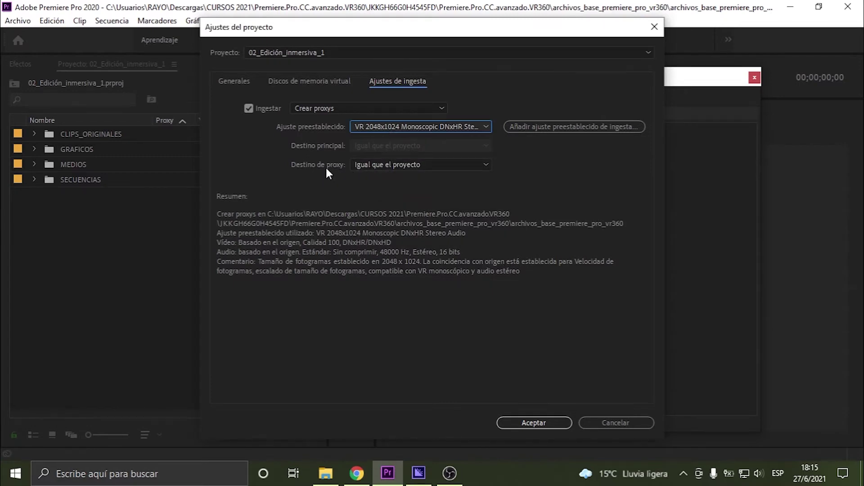
left_click(387, 165)
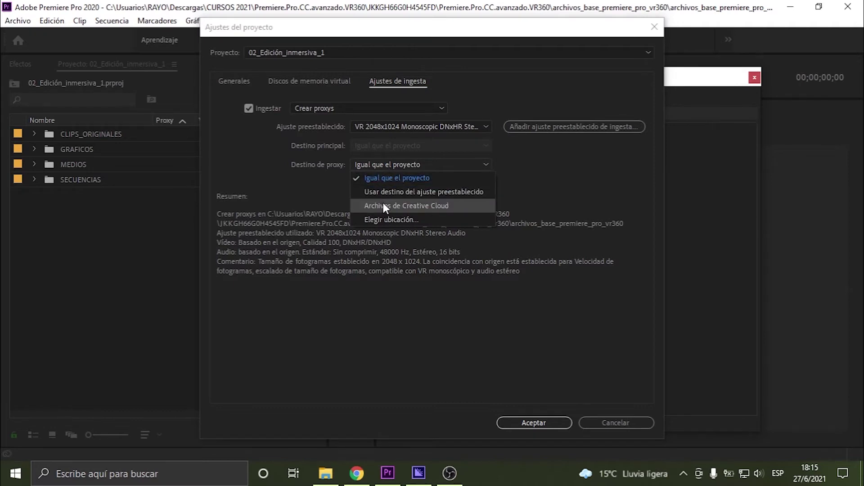
left_click(379, 178)
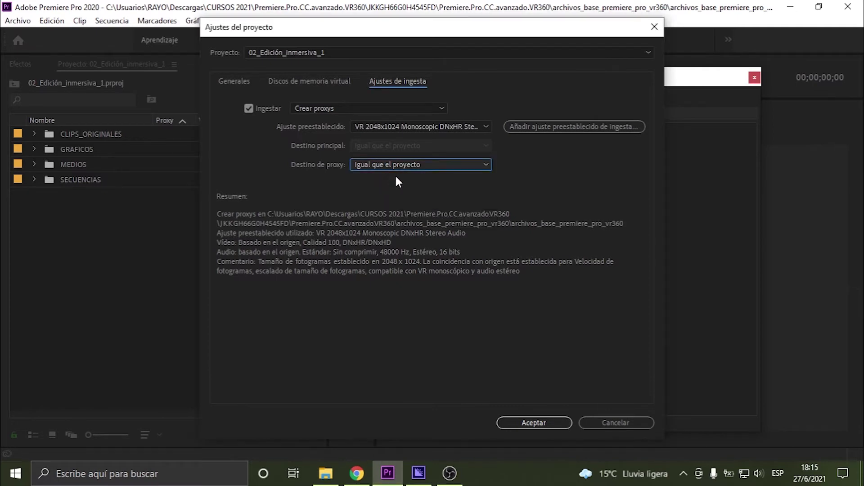
left_click(509, 423)
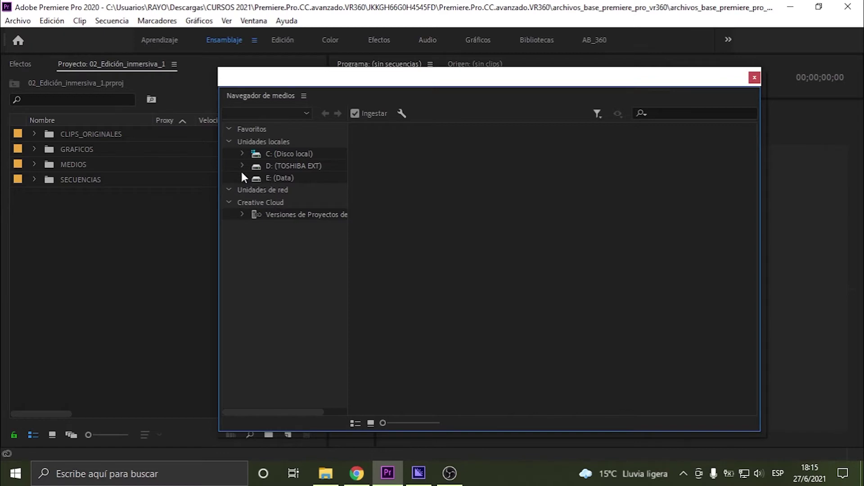
Step: Expand C: > Usuarios > user > Descargas to reach the course folder
left_click(242, 154)
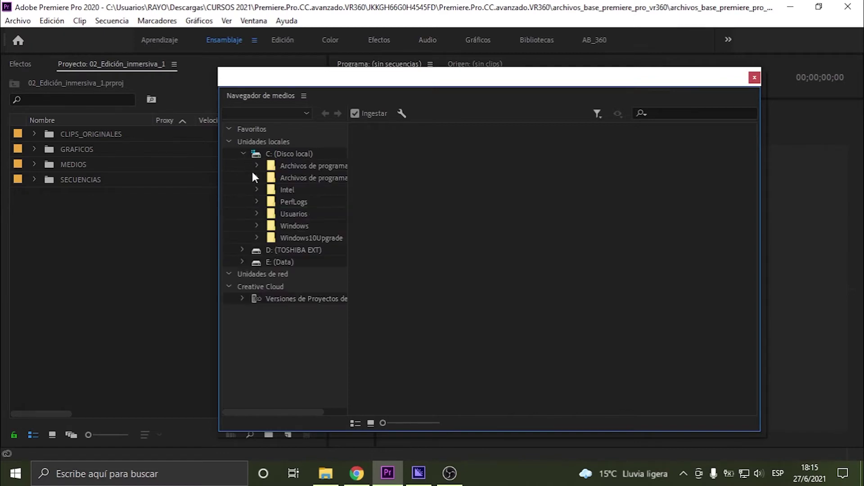
left_click(257, 214)
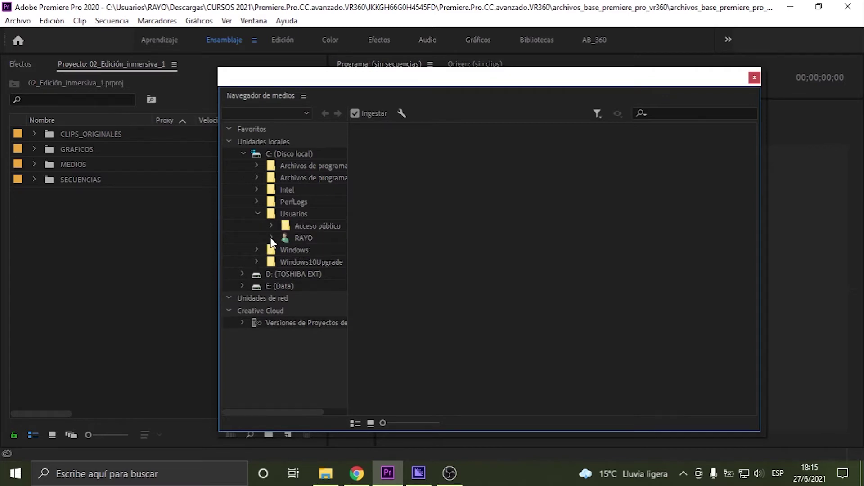
left_click(272, 238)
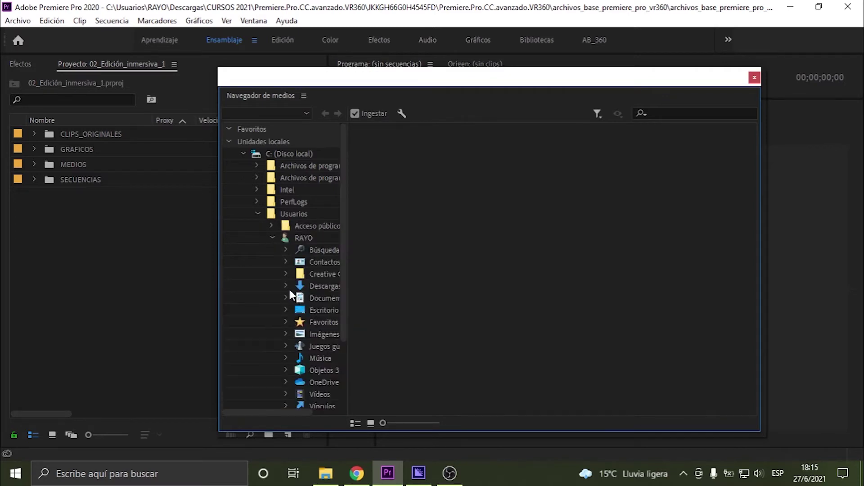
left_click(286, 286)
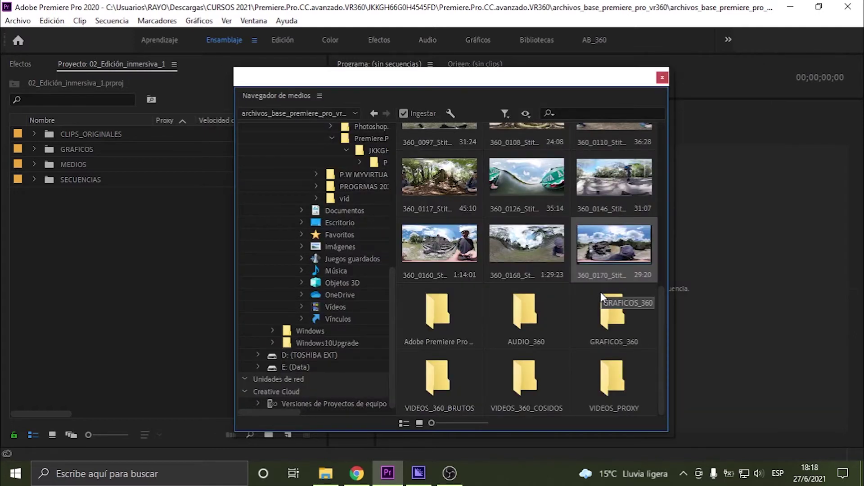
Step: Select clips 360_0170, 360_0168, 360_0160, 360_0117, 360_0126 and 360_0146
left_click(609, 260)
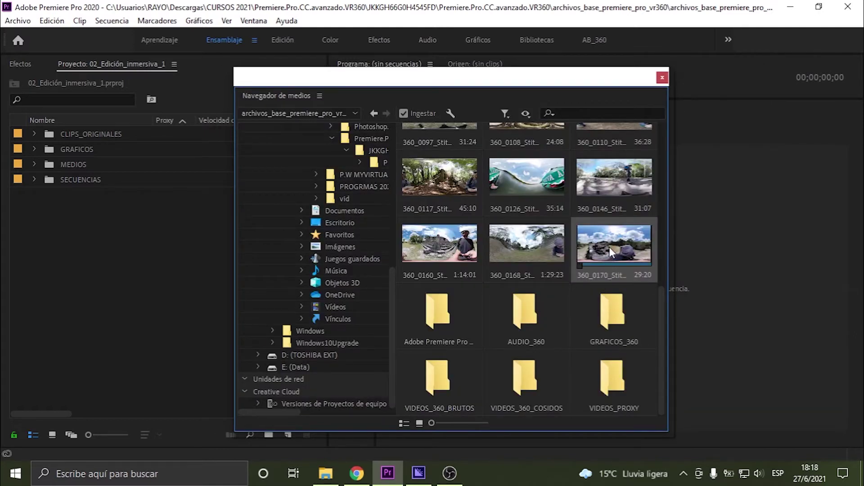
left_click(538, 247, "ctrl")
left_click(464, 229, "ctrl")
left_click(458, 212, "ctrl")
left_click(517, 199, "ctrl")
left_click(584, 192, "ctrl")
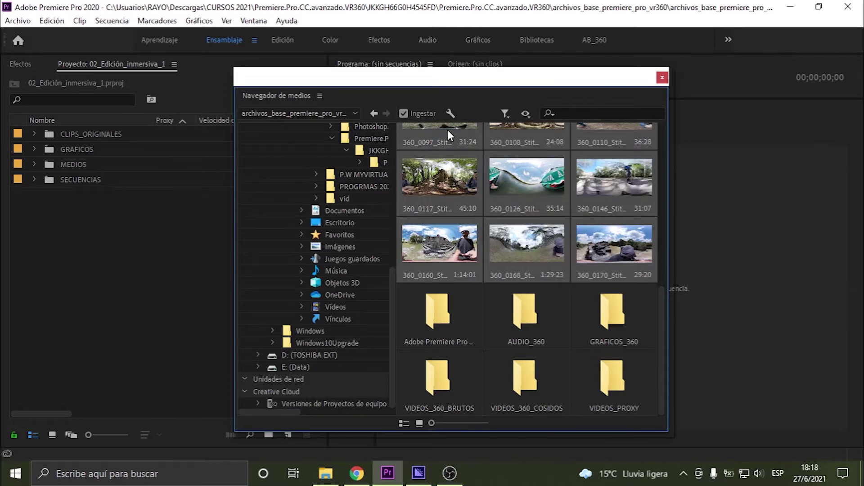
scroll(509, 213, "up", 2)
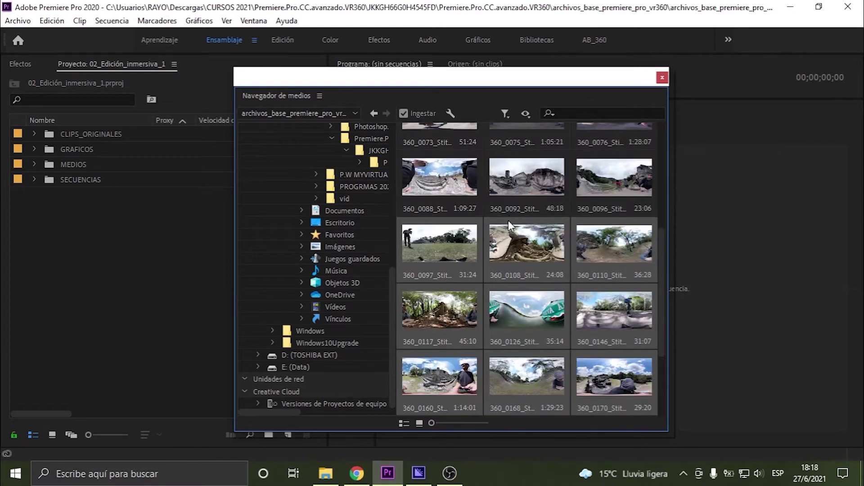
Step: Import the selected clips, close the Media Browser, and clear the Project panel selection
right_click(519, 260)
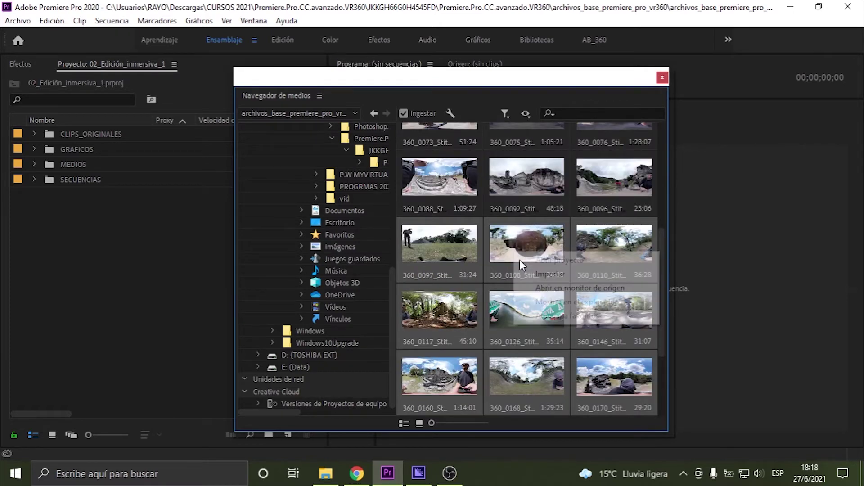
left_click(539, 274)
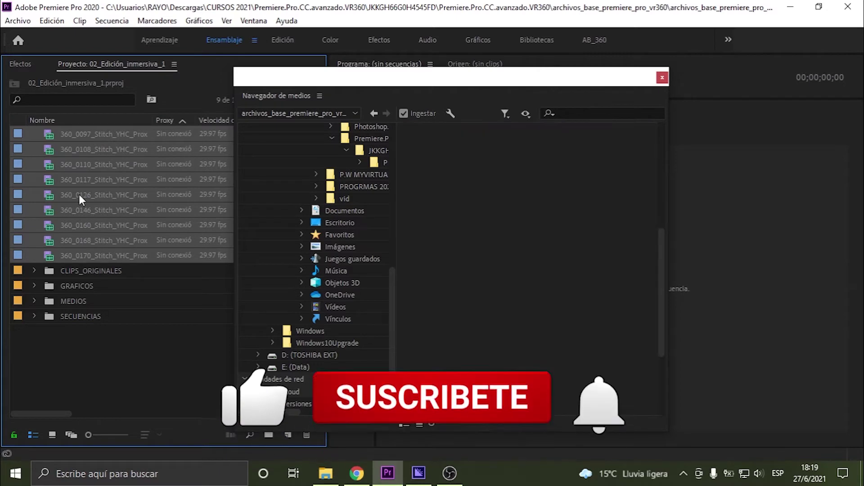
left_click(661, 78)
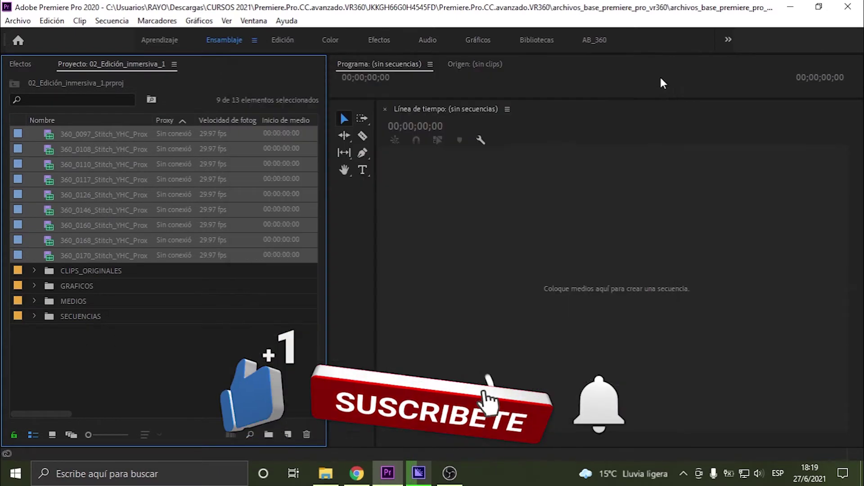
left_click(226, 365)
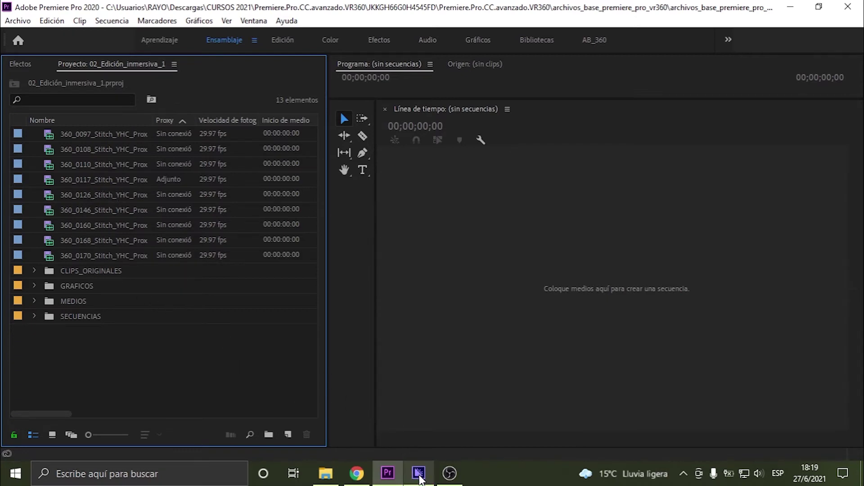
Step: Check the proxy encode queue in Media Encoder, then minimize it
left_click(420, 474)
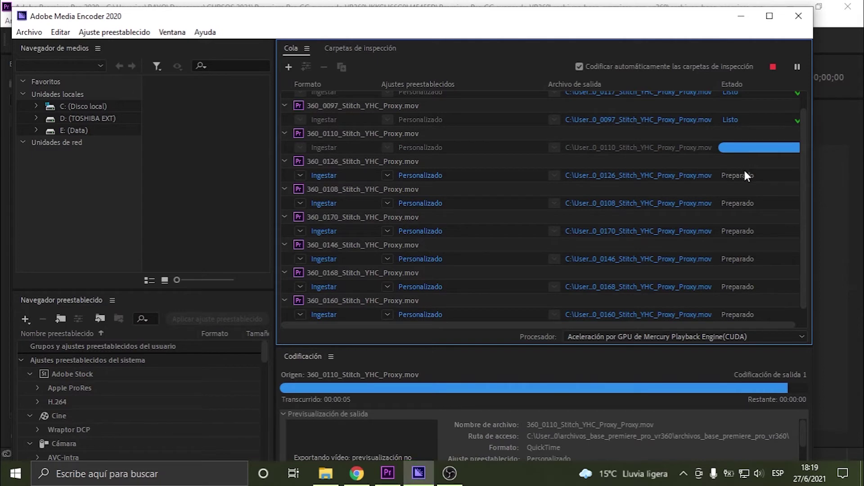
left_click(741, 18)
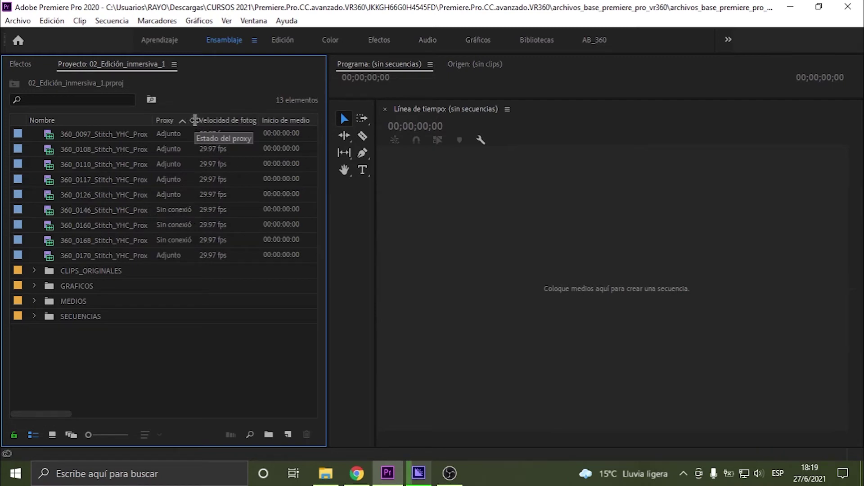
Step: Widen the Proxy column and Project panel, and sort the list by proxy status
left_click_drag(192, 120, 210, 120)
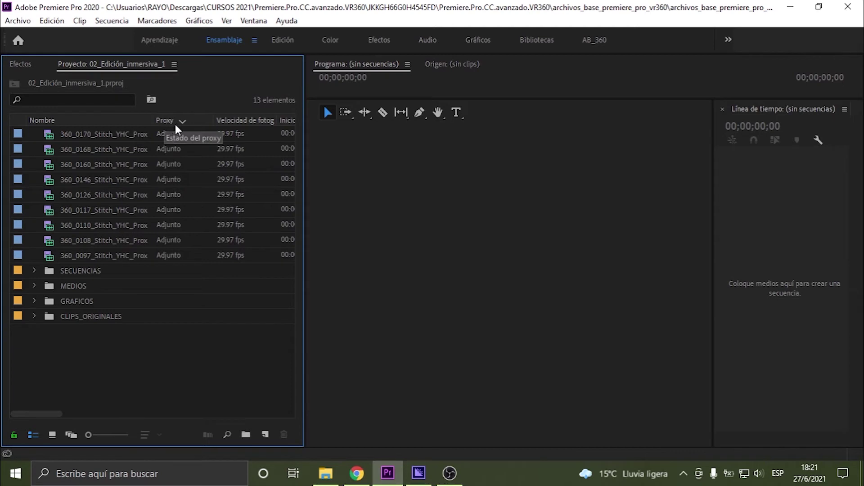
left_click_drag(305, 206, 381, 216)
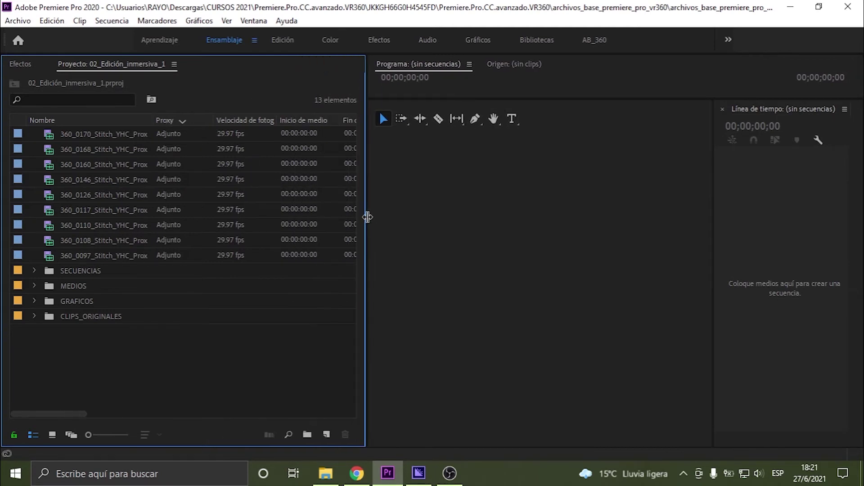
left_click(196, 118)
left_click(180, 120)
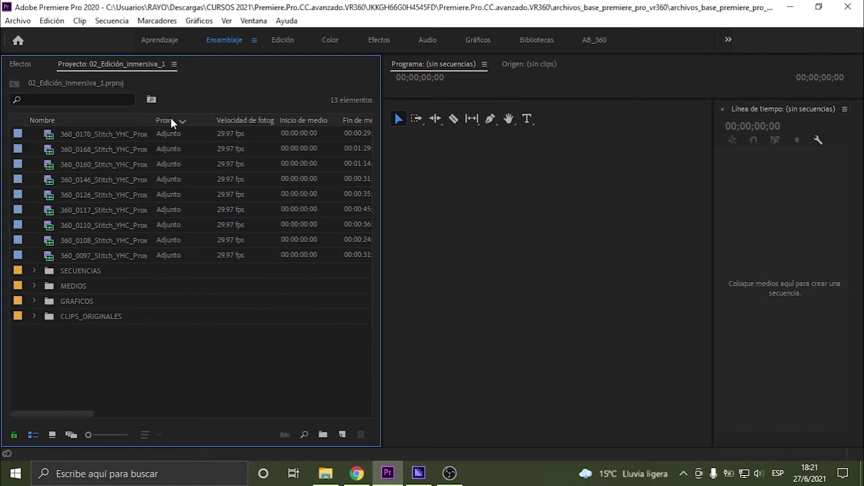
Step: Enable the Proxy field under Metadata Display so the Proxy column shows
right_click(99, 121)
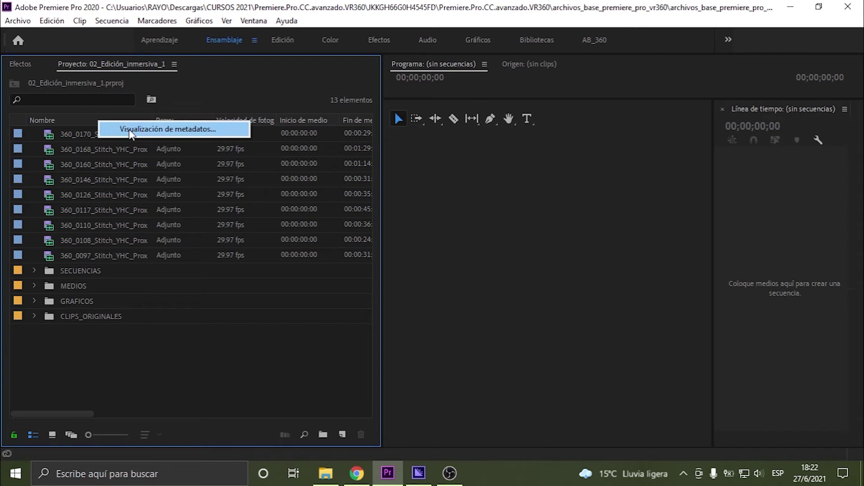
left_click(150, 130)
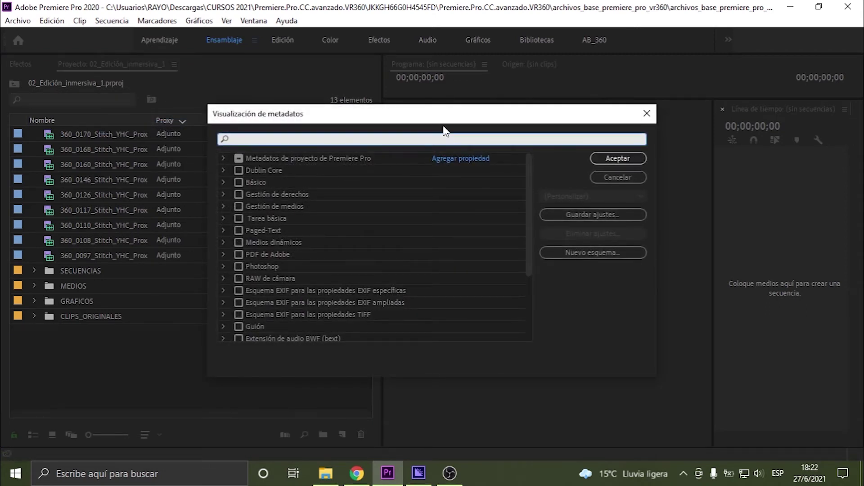
left_click(223, 159)
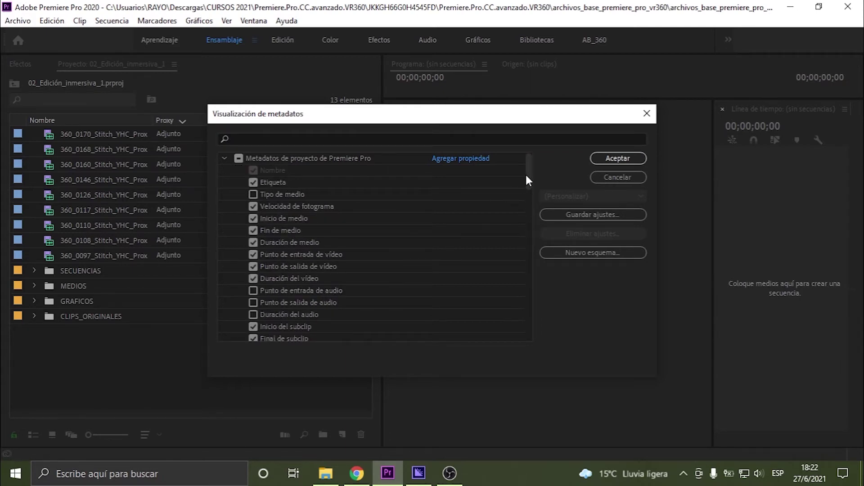
left_click_drag(528, 176, 528, 261)
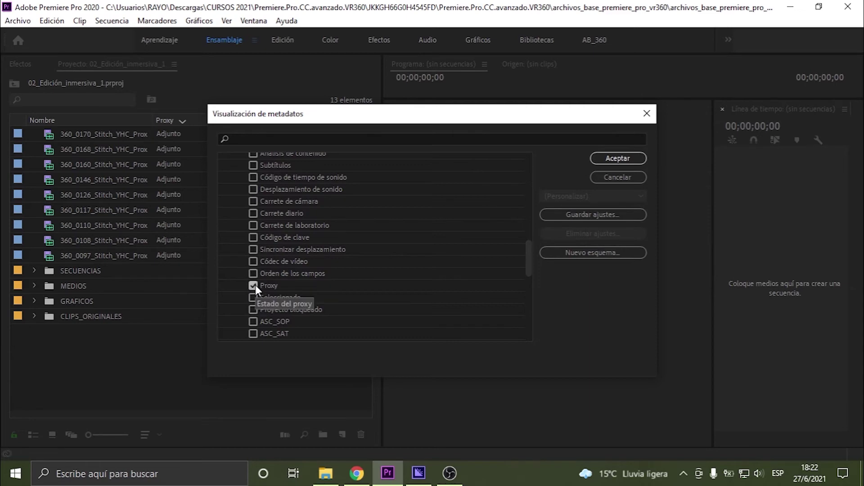
left_click(596, 159)
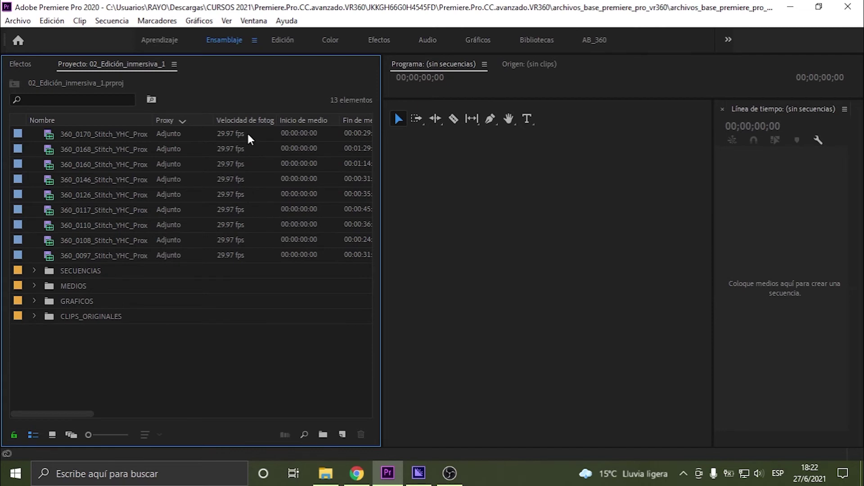
Step: In the Editing workspace, create a sequence from clip 360_0168 and scrub to preview it
left_click(283, 40)
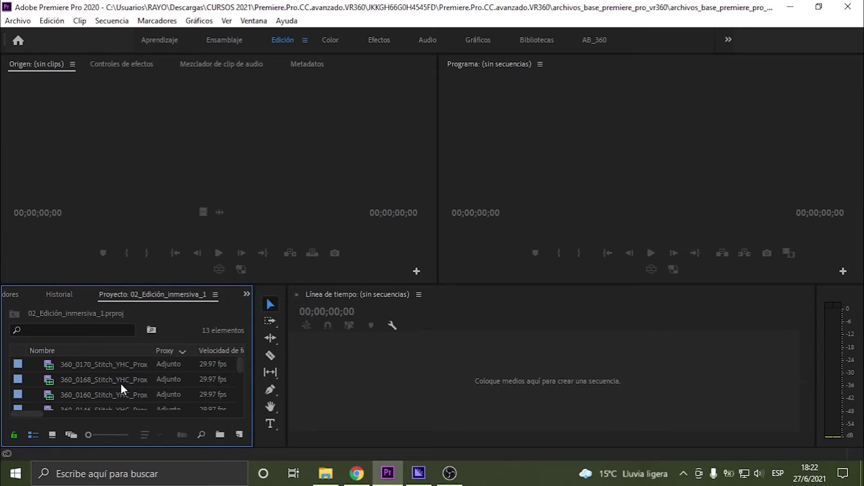
left_click_drag(100, 380, 369, 382)
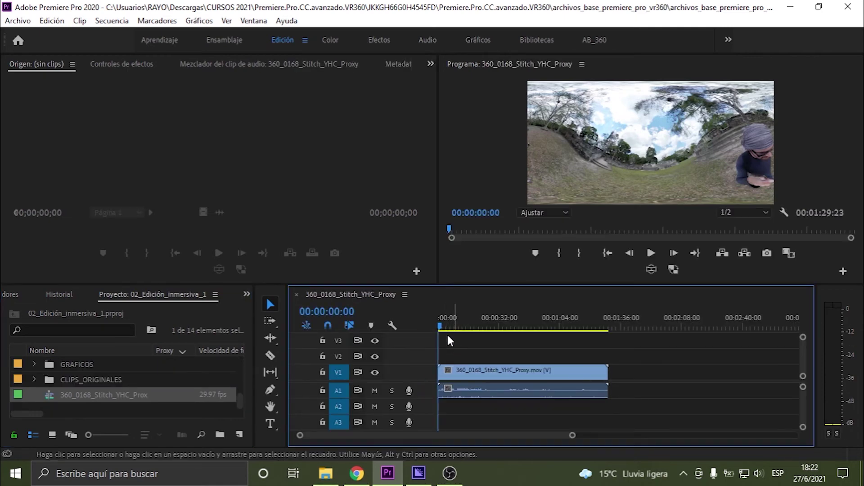
mouse_move(441, 326)
left_mouse_down()
mouse_move(482, 322)
mouse_move(473, 324)
left_mouse_up()
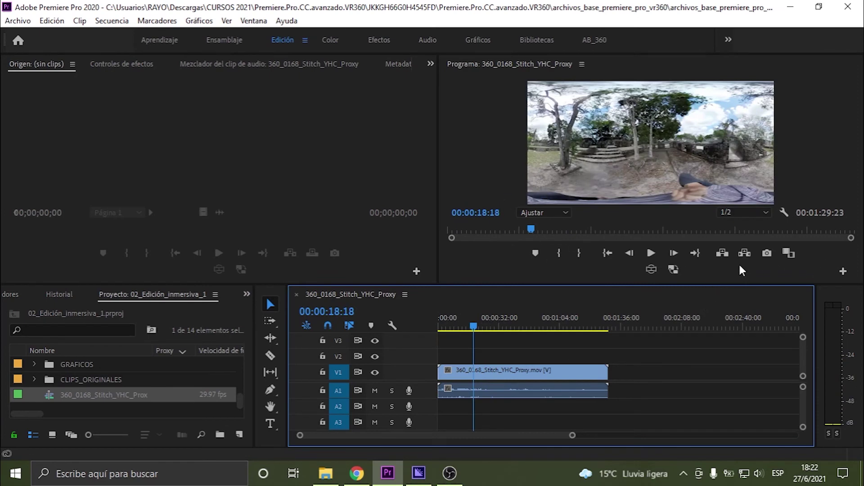
Step: Add the Toggle Proxies button to the Program monitor, turn proxies on, and scrub playback
left_click(845, 272)
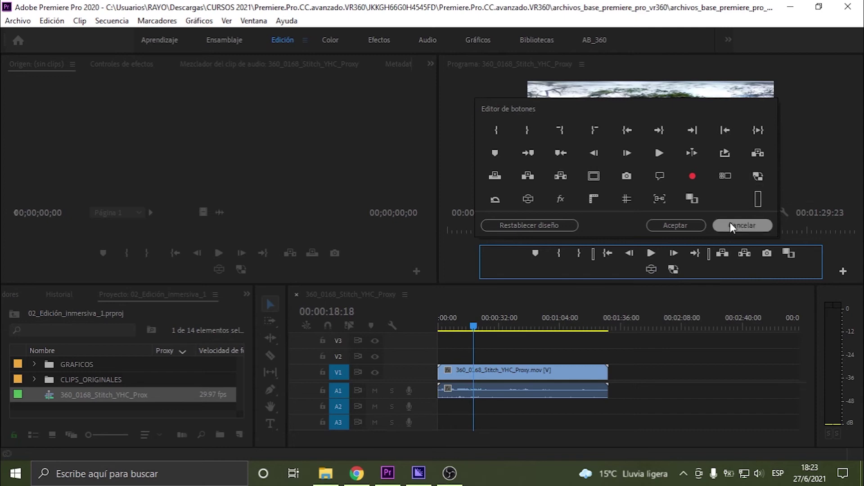
left_click(688, 223)
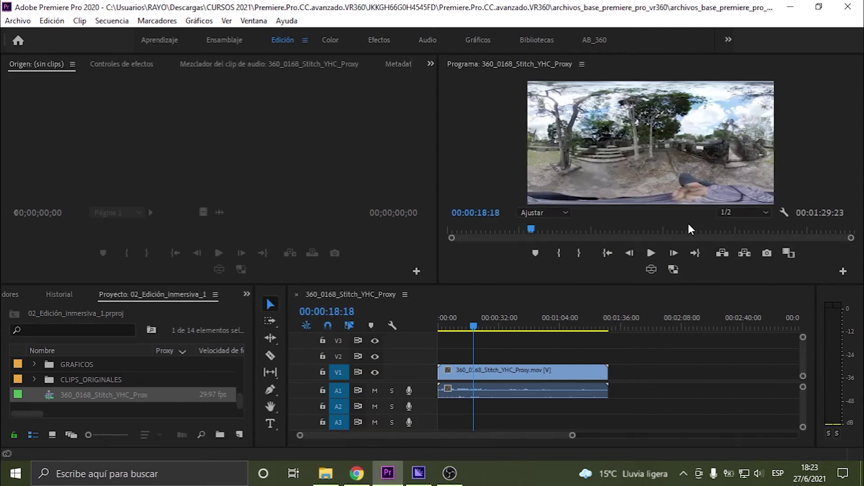
left_click(674, 269)
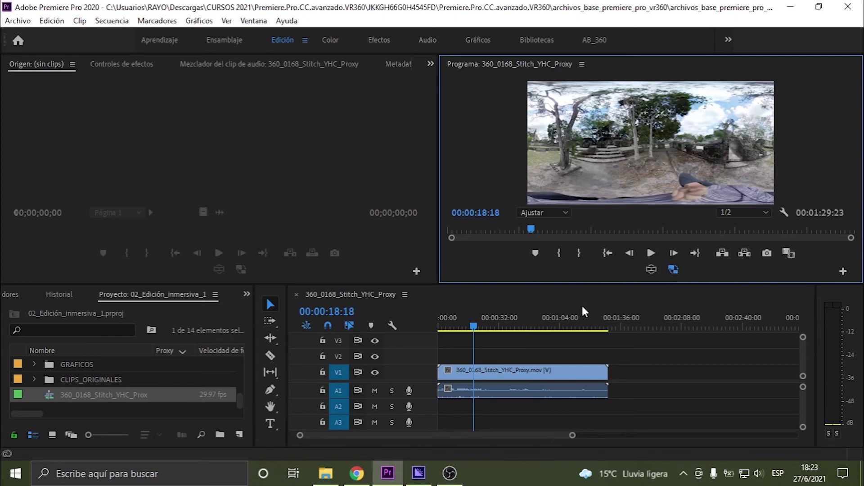
left_click_drag(502, 319, 471, 328)
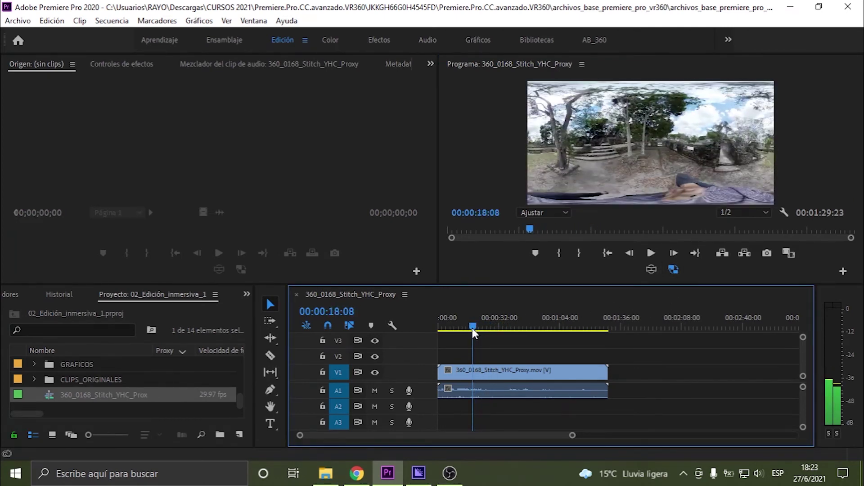
mouse_move(472, 328)
left_mouse_down()
mouse_move(546, 328)
mouse_move(524, 328)
left_mouse_up()
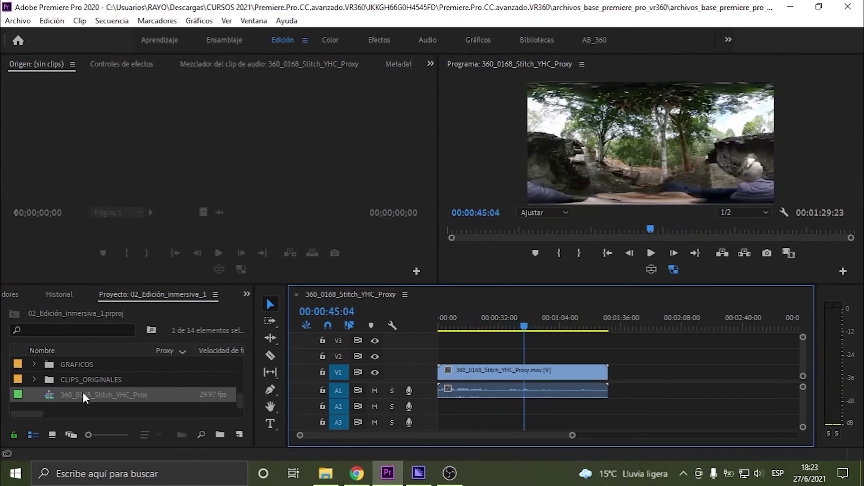
Step: Expand the CLIPS_ORIGINALES bin and load clip 360_0168 into the Source monitor
left_click(42, 380)
scroll(42, 380, "down", 2)
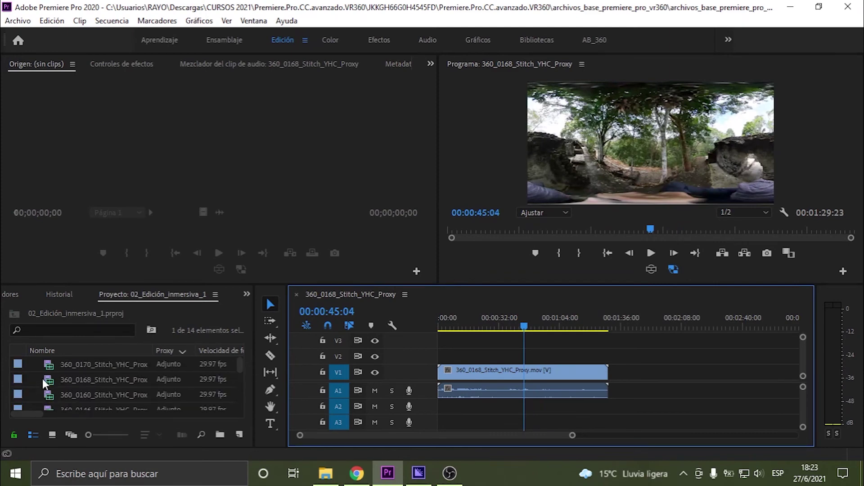
left_click(66, 378)
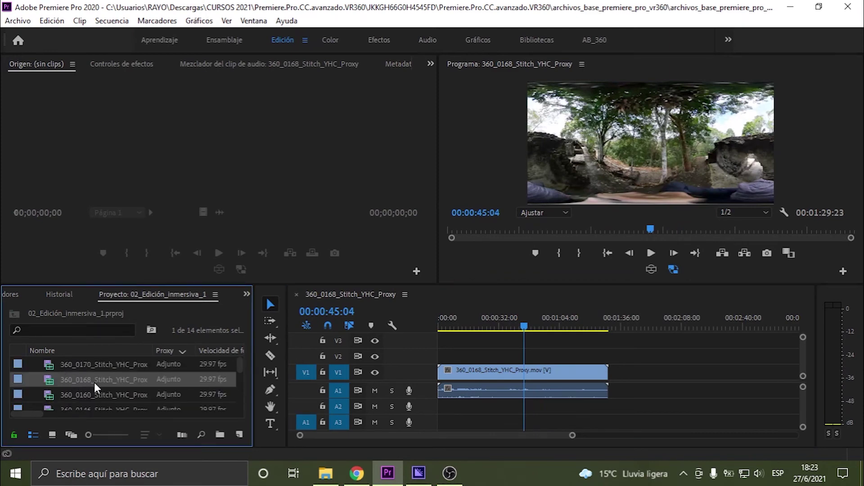
double_click(50, 382)
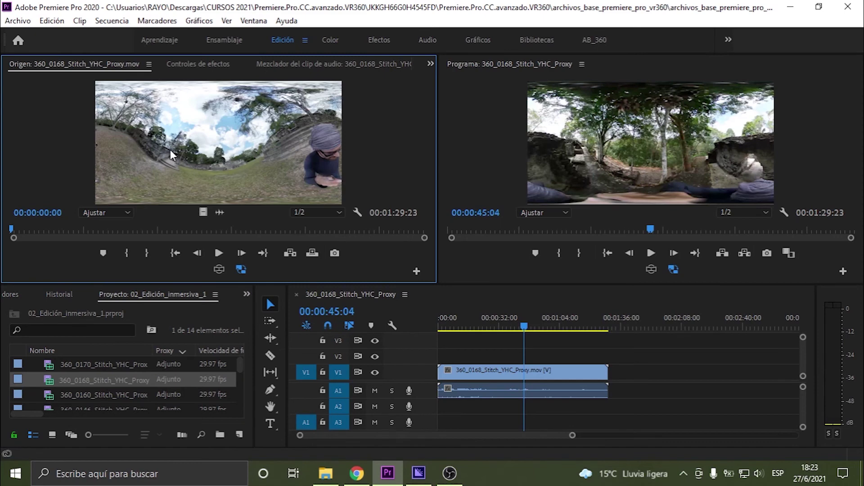